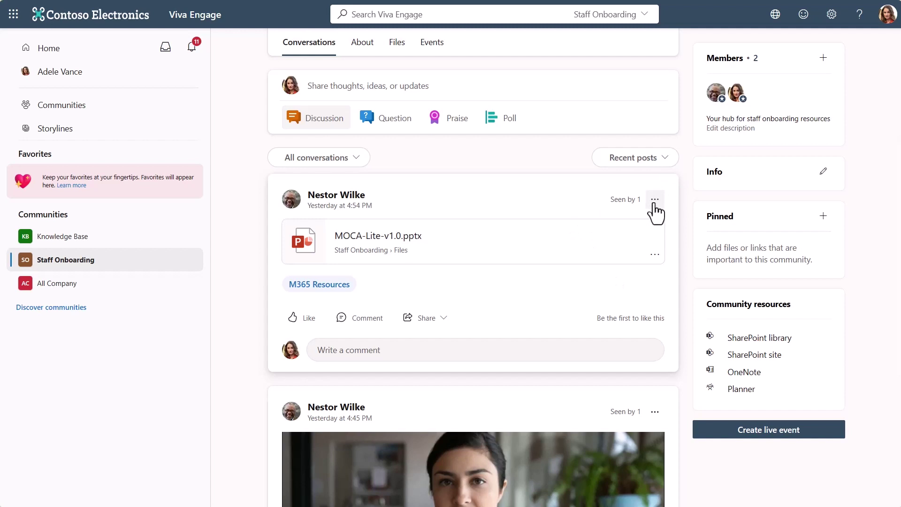
Add the Onboarding - All Staff topic to the MOCA-Lite-v1.0.pptx post, keeping M365 Resources
left_click(415, 291)
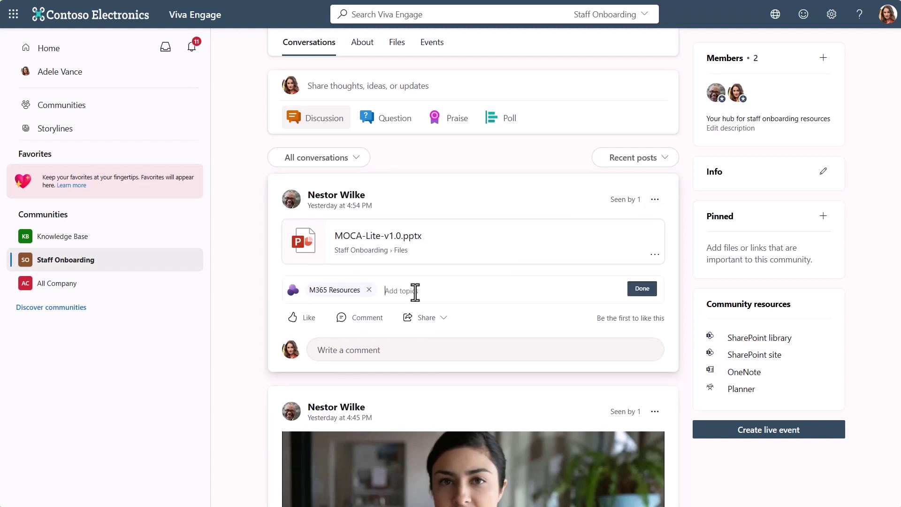
type("o")
key("BackSpace")
type("onboarding")
left_click(352, 384)
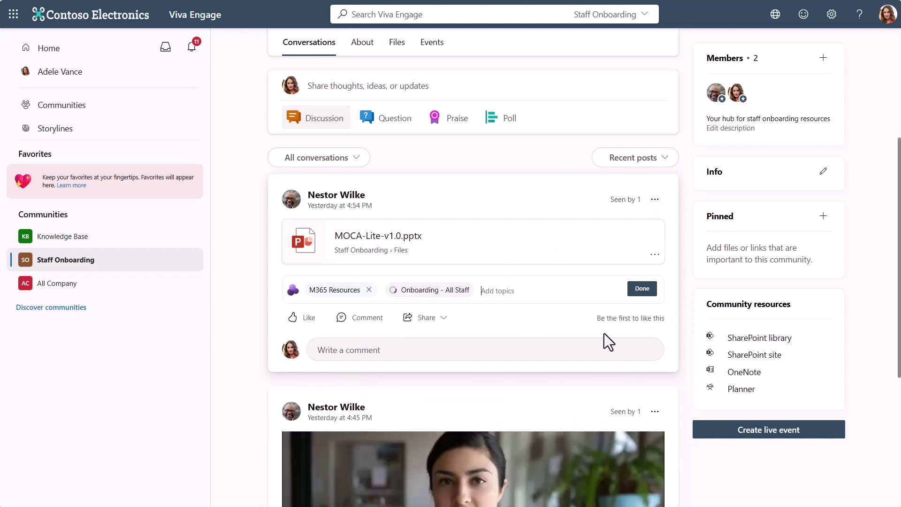
left_click(643, 289)
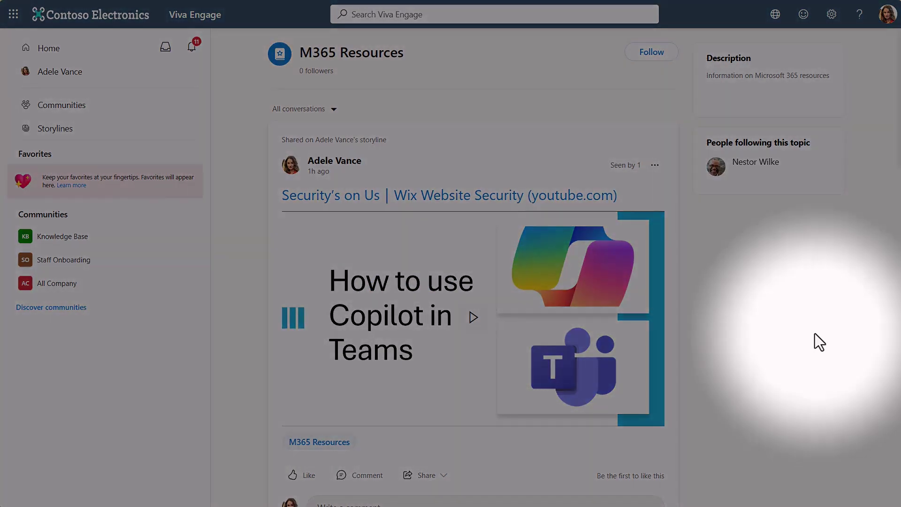
Follow the M365 Resources topic, then open its name and description for editing
left_click(651, 52)
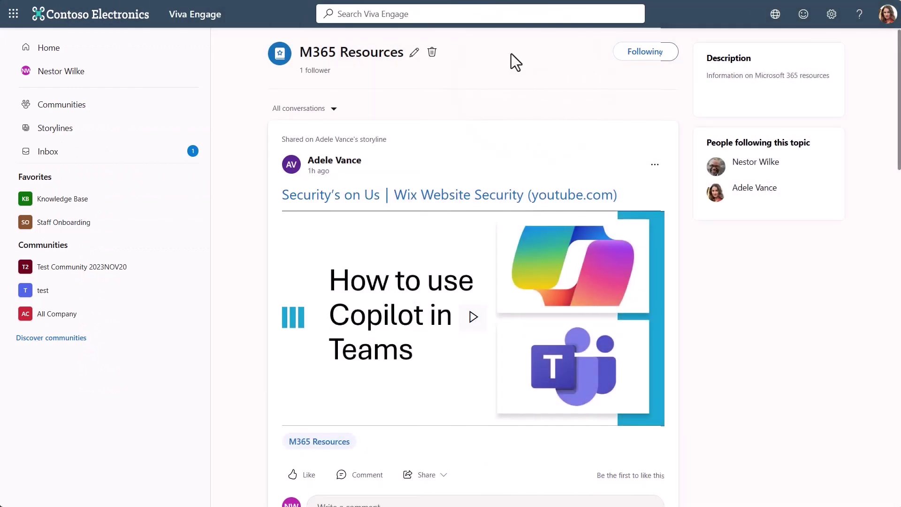
left_click(414, 52)
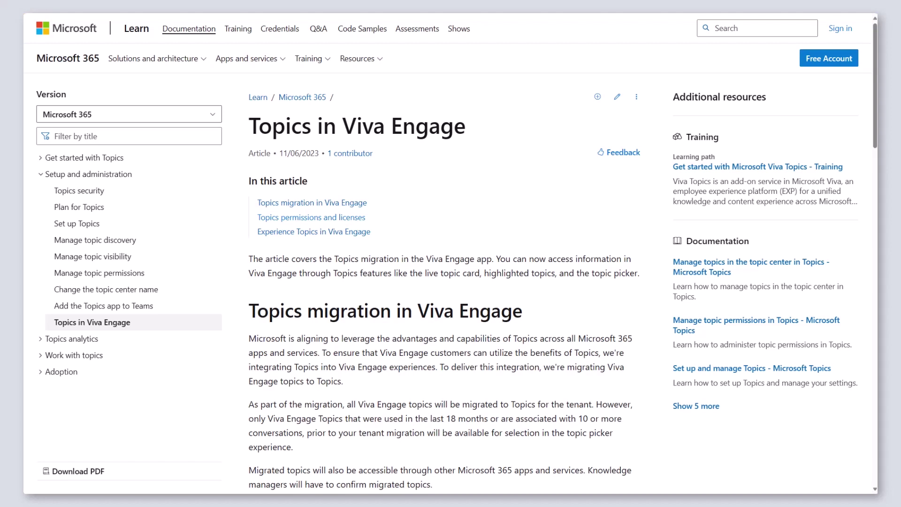
Scroll through the Topics in Viva Engage article on migration, permissions and licenses
scroll(869, 60, "down", 2)
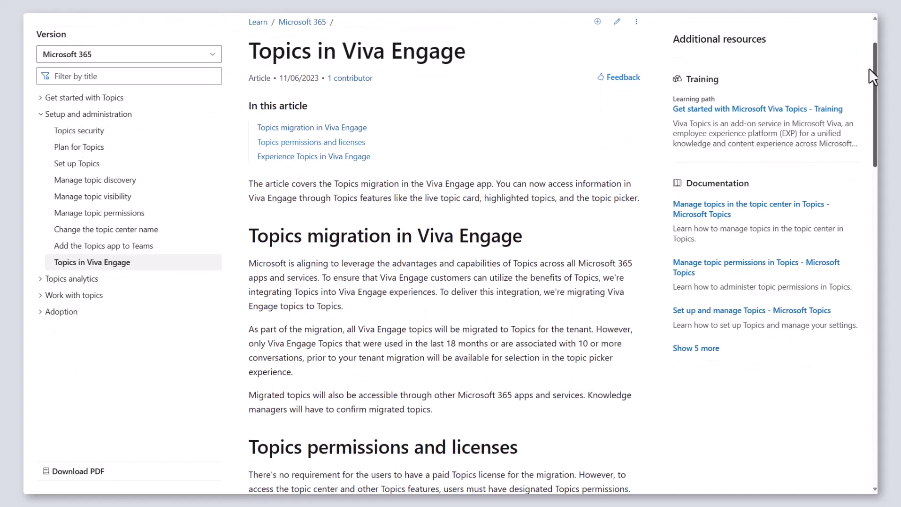
left_click_drag(873, 84, 876, 259)
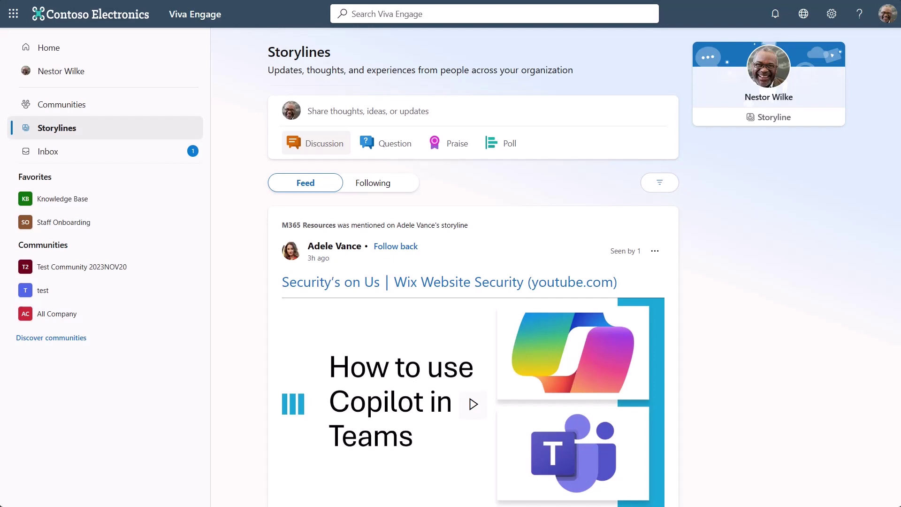
Open Edit topics on the 'Security's on Us | Wix Website Security' storyline post
scroll(736, 313, "down", 3)
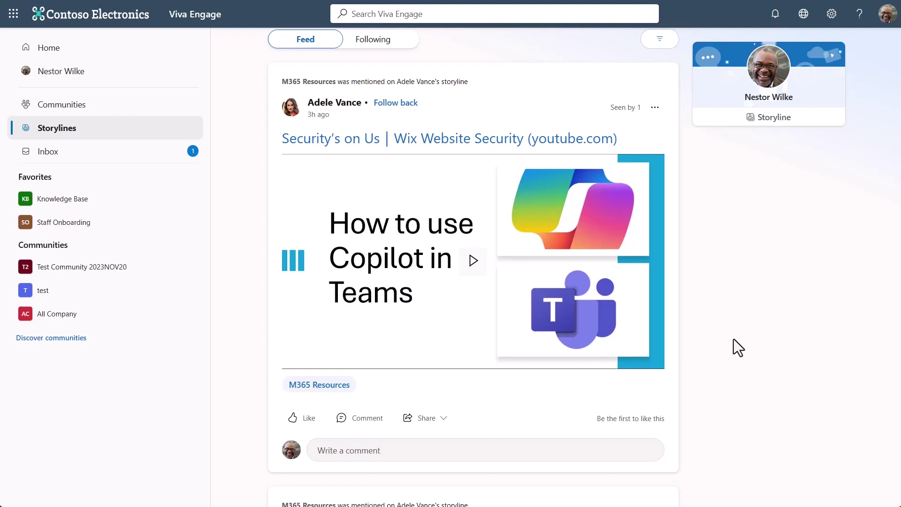
left_click(655, 107)
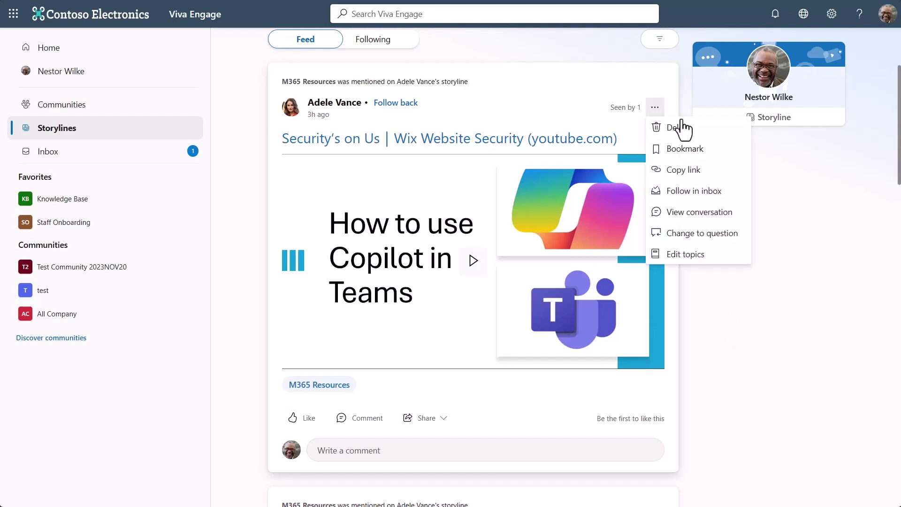
left_click(692, 256)
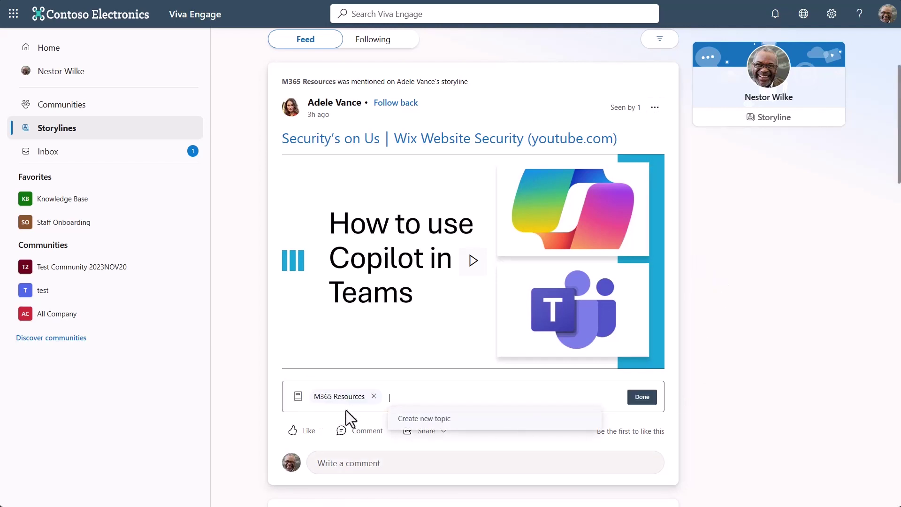
Create topic 'IT Training' described 'Training for IT', tag the post, and open its page
left_click(458, 424)
left_click(435, 227)
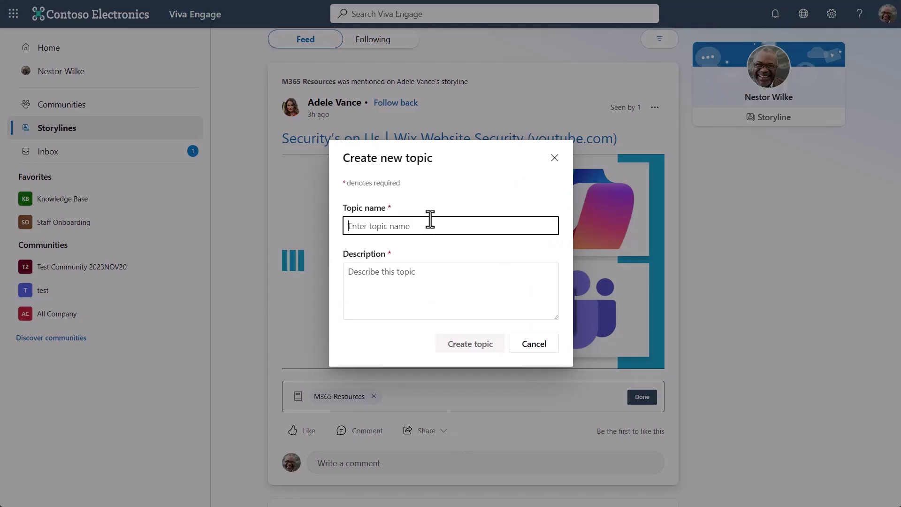
type("IT Training")
key("Tab")
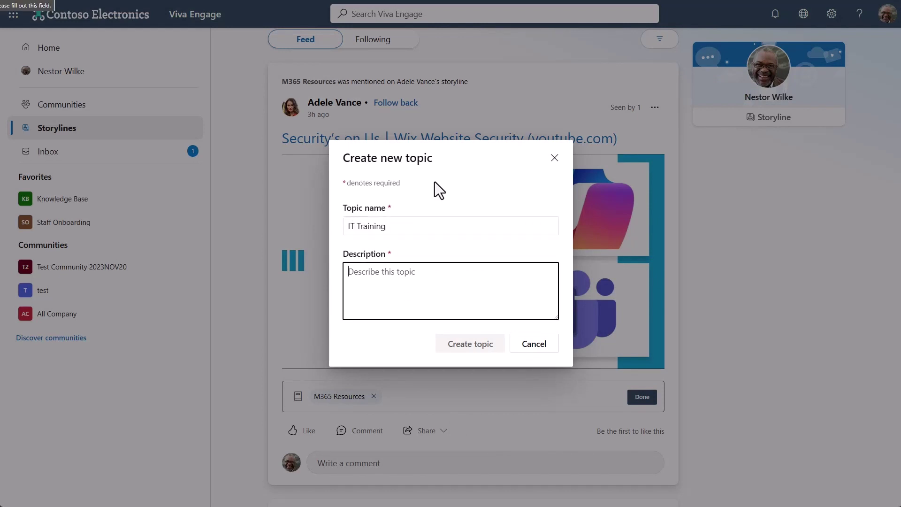
type("Training for ")
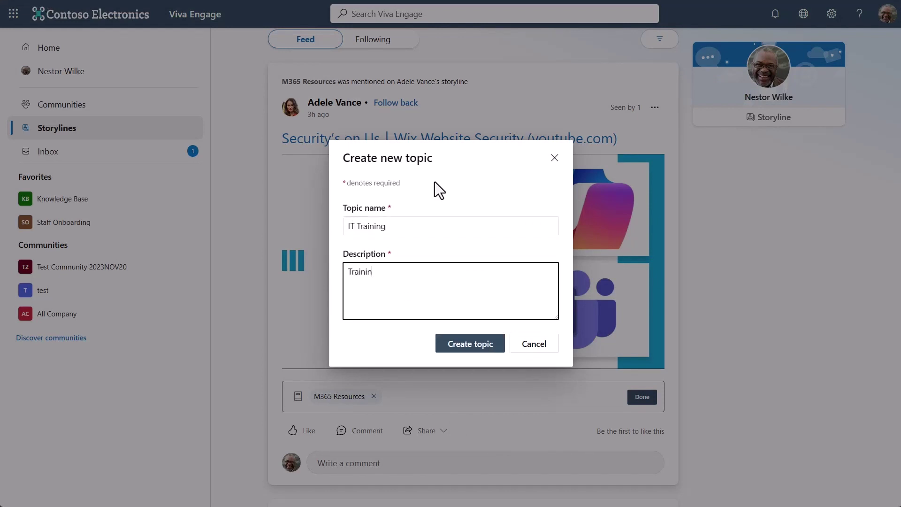
type("IT")
left_click(484, 348)
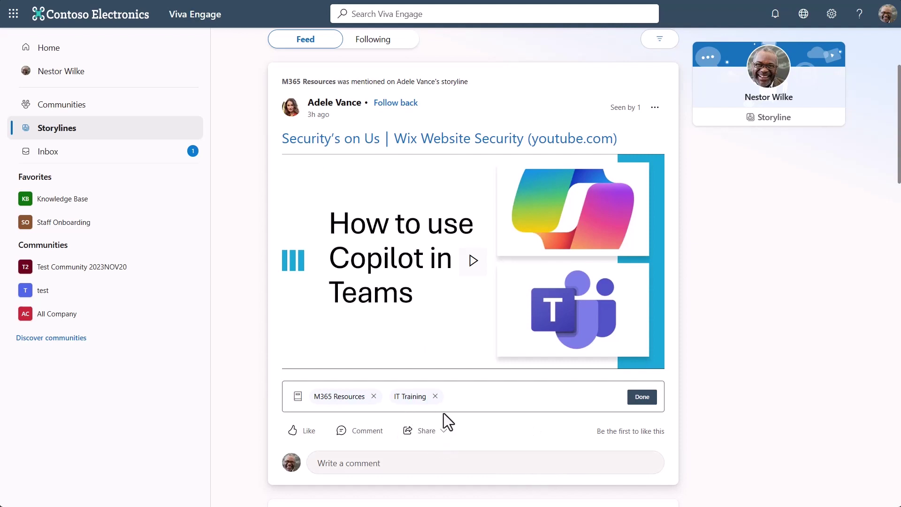
left_click(643, 399)
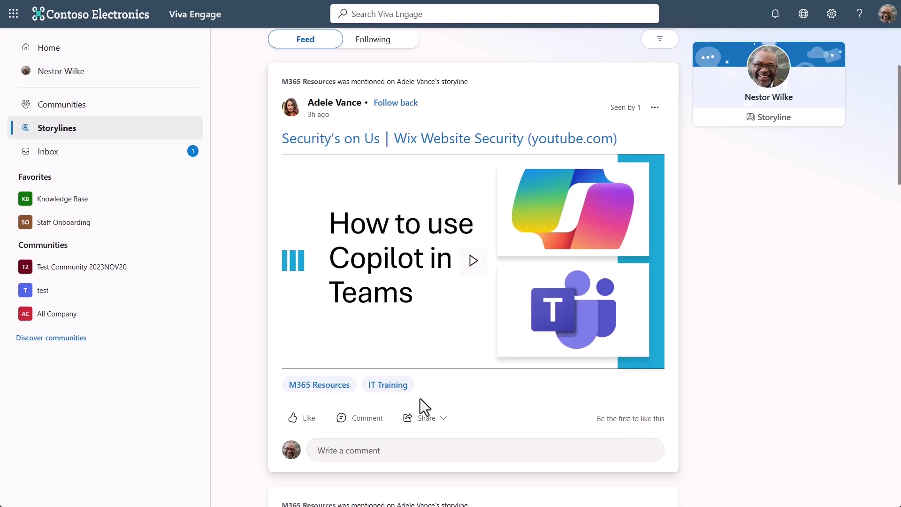
left_click(387, 386)
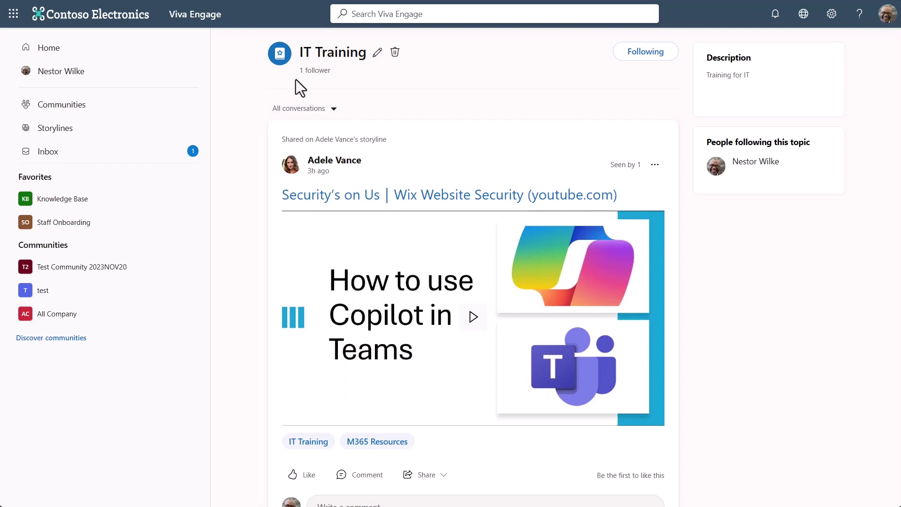
Review and close the IT Training topic editor, then follow IT Training
left_click(376, 54)
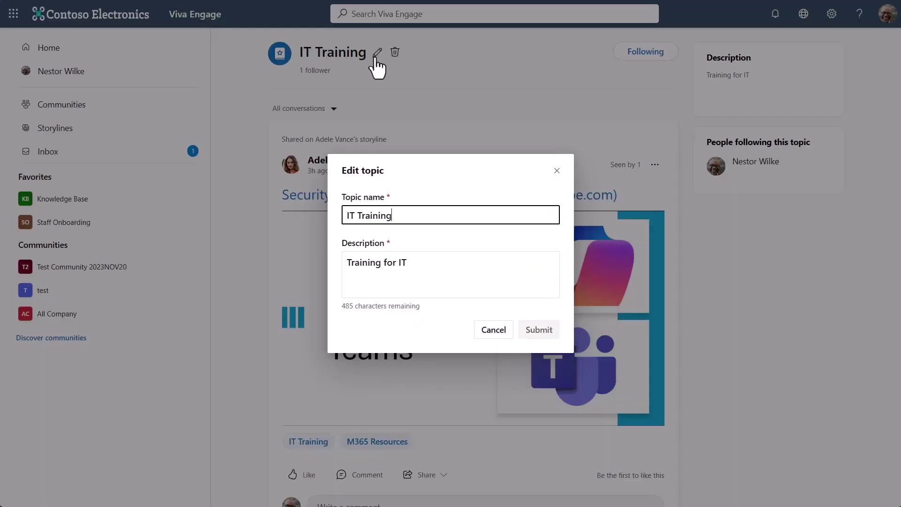
left_click(558, 171)
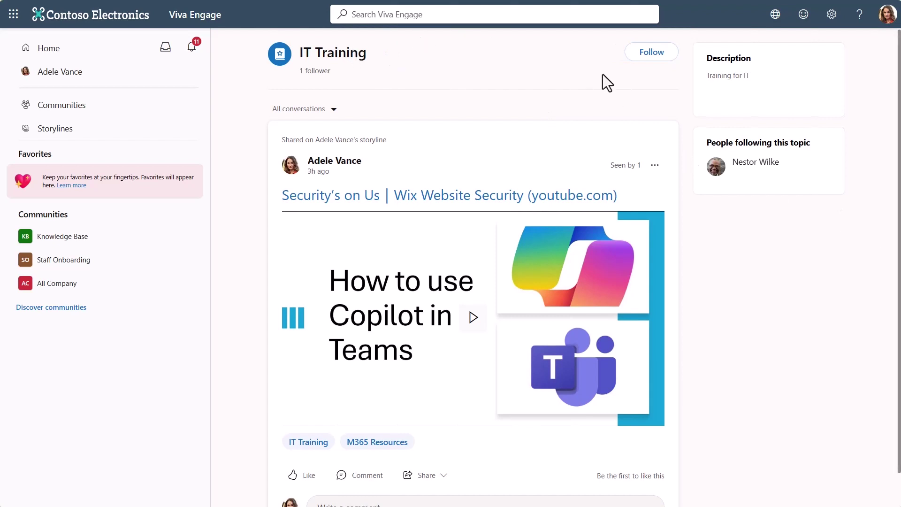
left_click(646, 61)
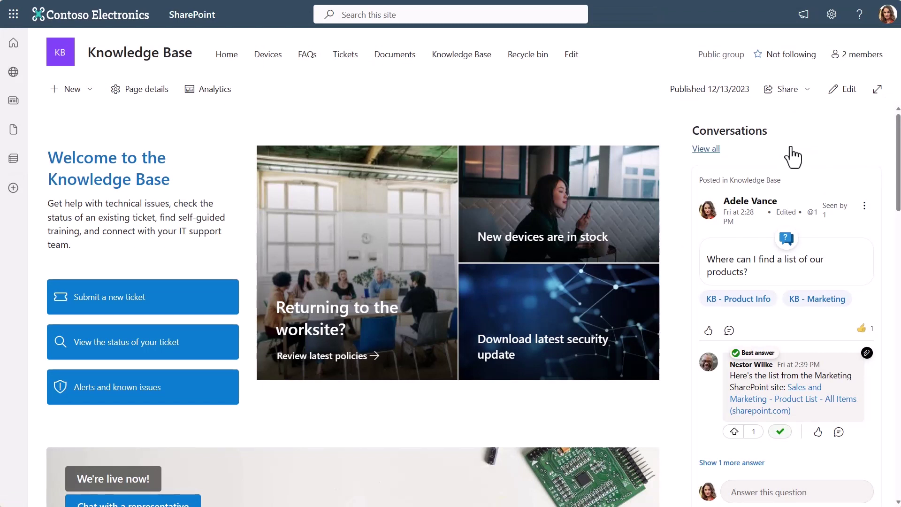
Switch the Knowledge Base page into edit mode
left_click(843, 88)
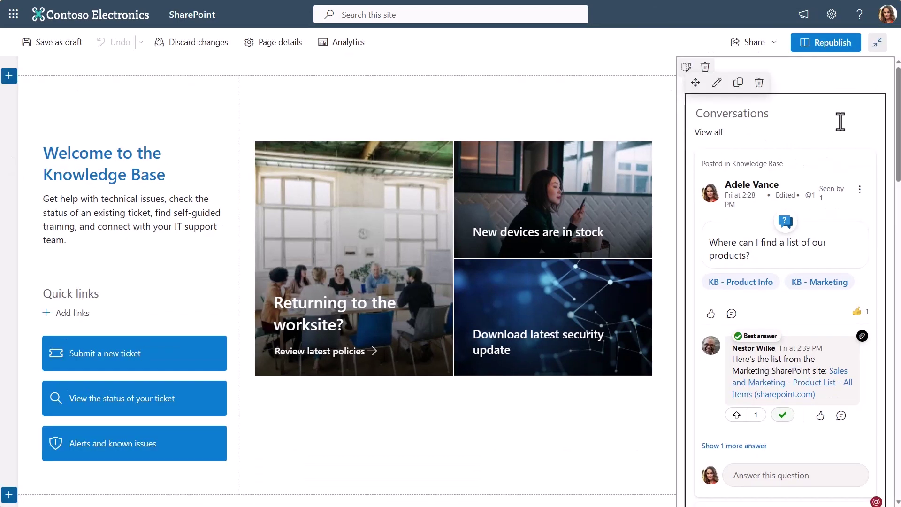
In the Conversations web part settings, set the conversation source to Topic
left_click(717, 83)
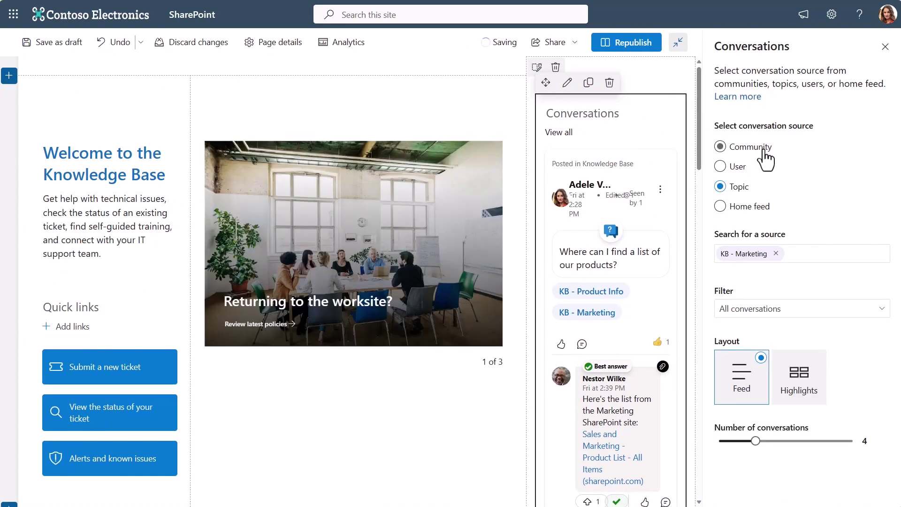
key("Up")
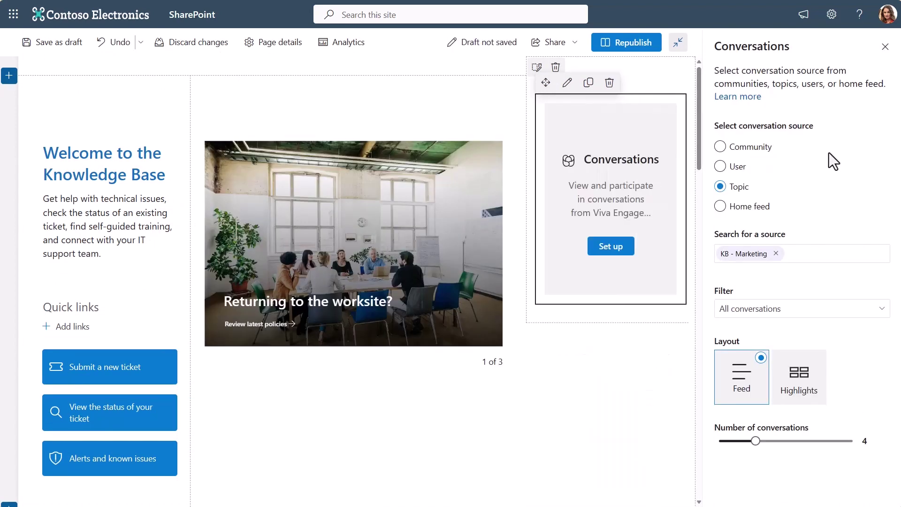
left_click(738, 188)
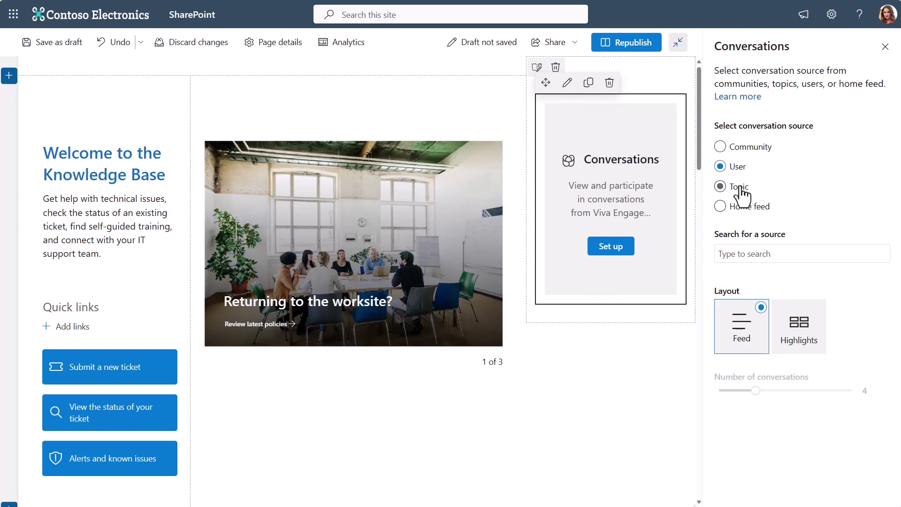
left_click(765, 212)
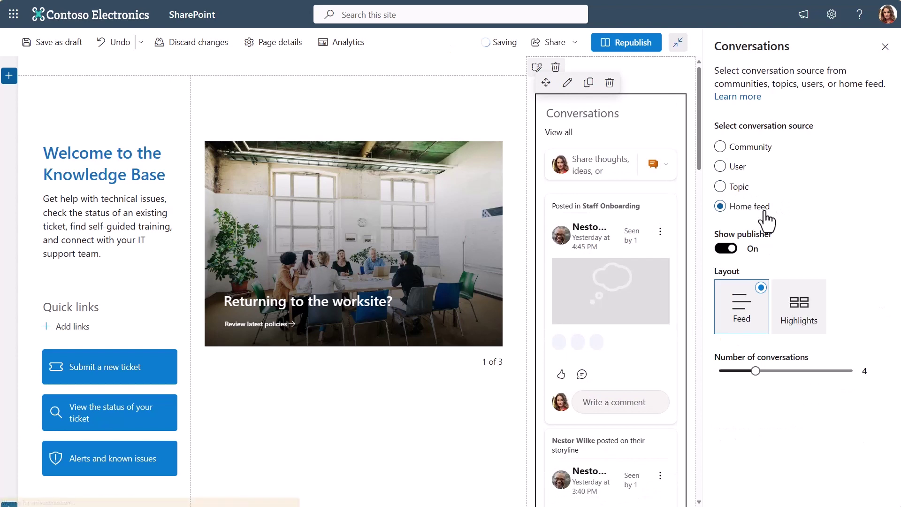
left_click(721, 187)
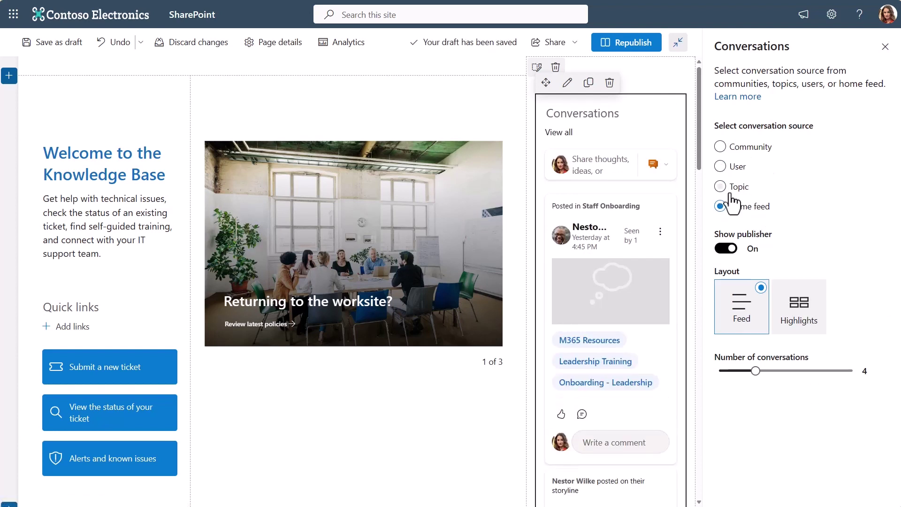
Search 'm365', select M365 Resources as the topic, and publish the page
left_click(817, 254)
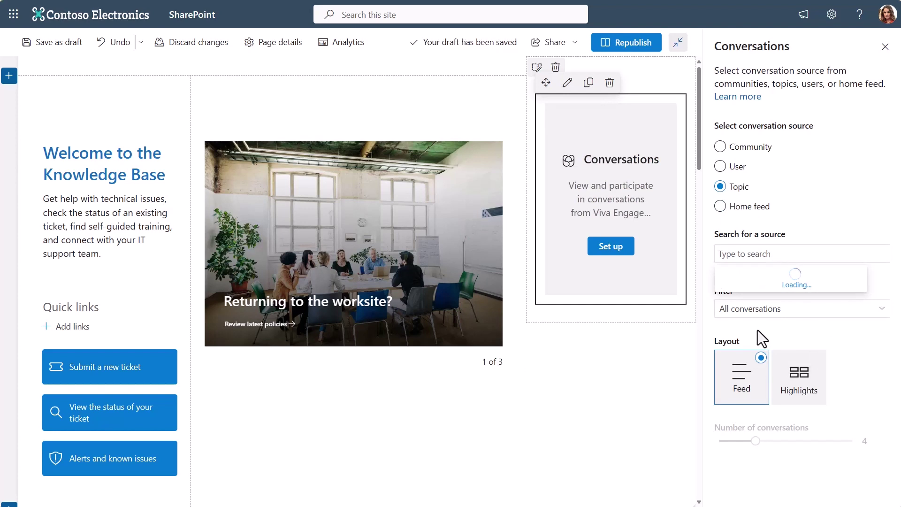
left_click(835, 254)
type("m365")
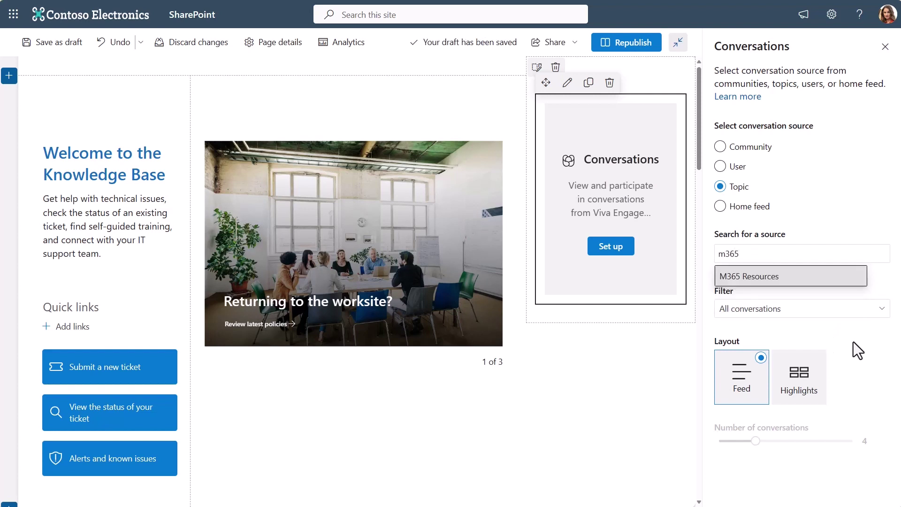
left_click(764, 280)
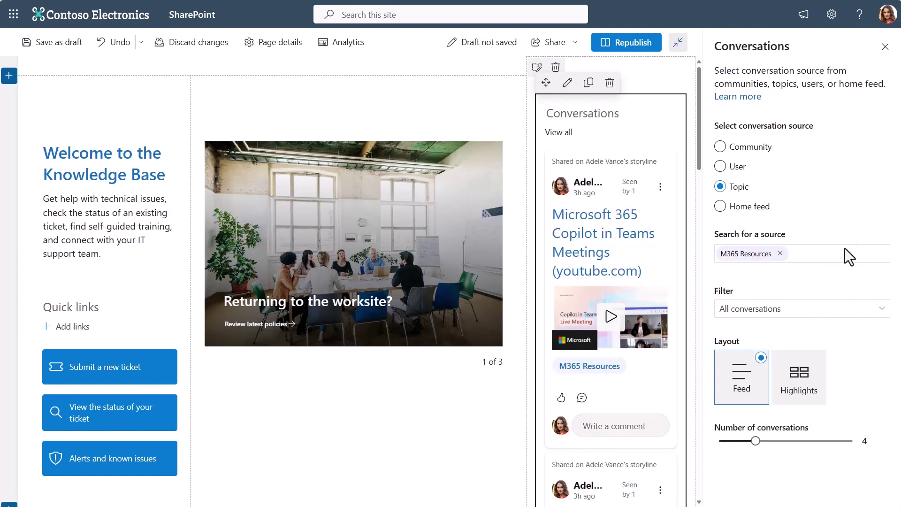
left_click(637, 43)
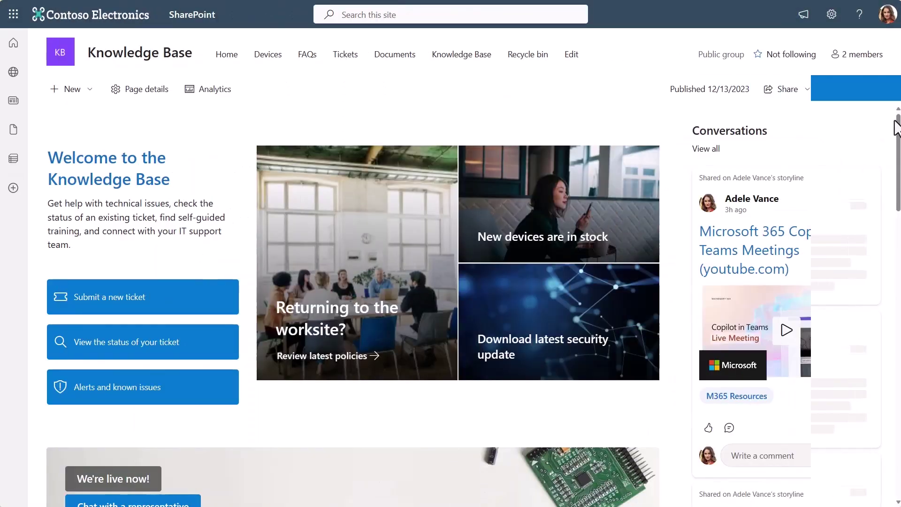
Scroll the republished page down and back up to check the M365 Resources conversations
left_click_drag(897, 127, 898, 160)
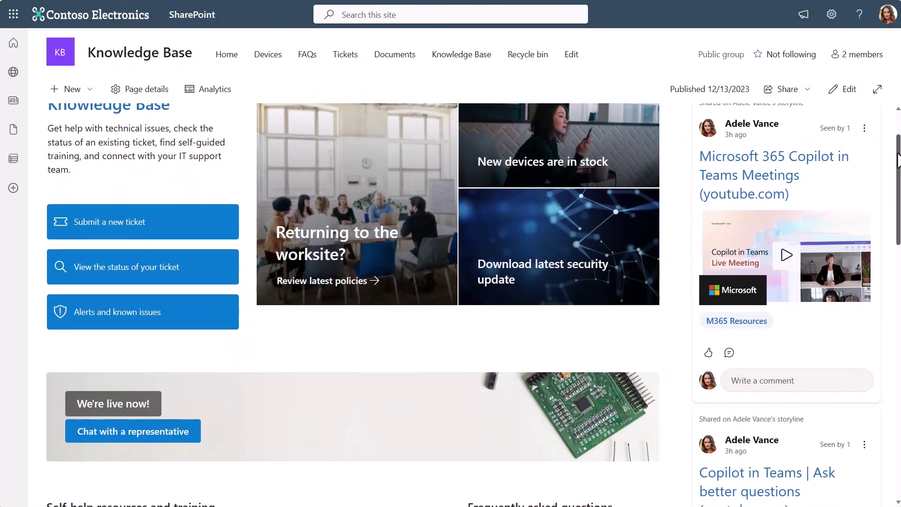
left_click_drag(895, 171, 898, 153)
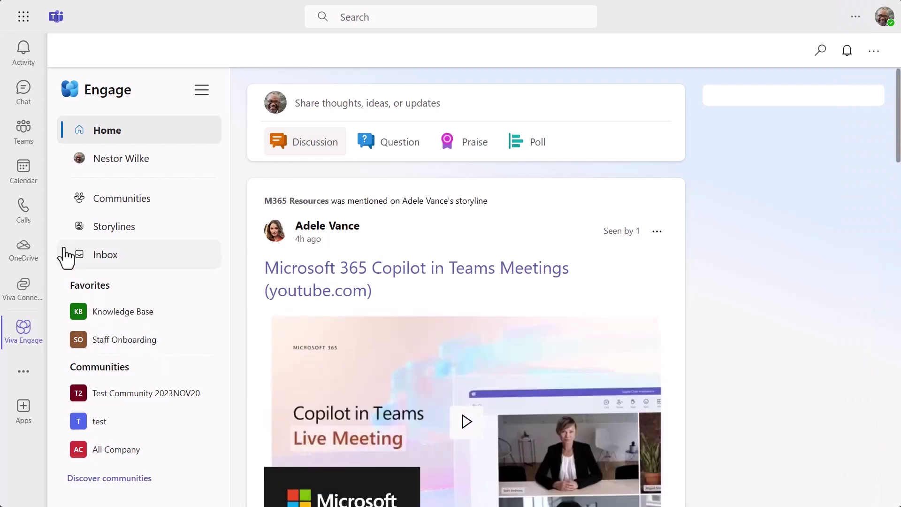
Add a new Viva Engage tab to the Contoso marketing General channel
left_click(22, 132)
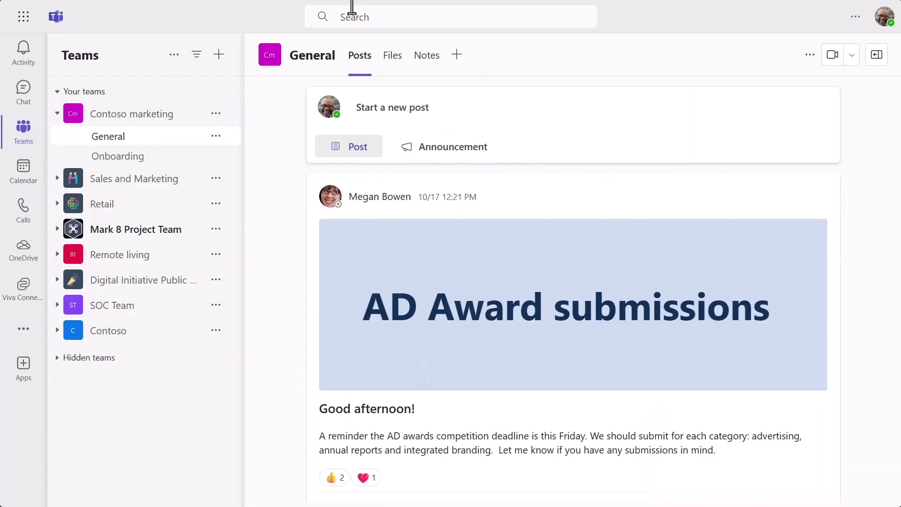
left_click(456, 57)
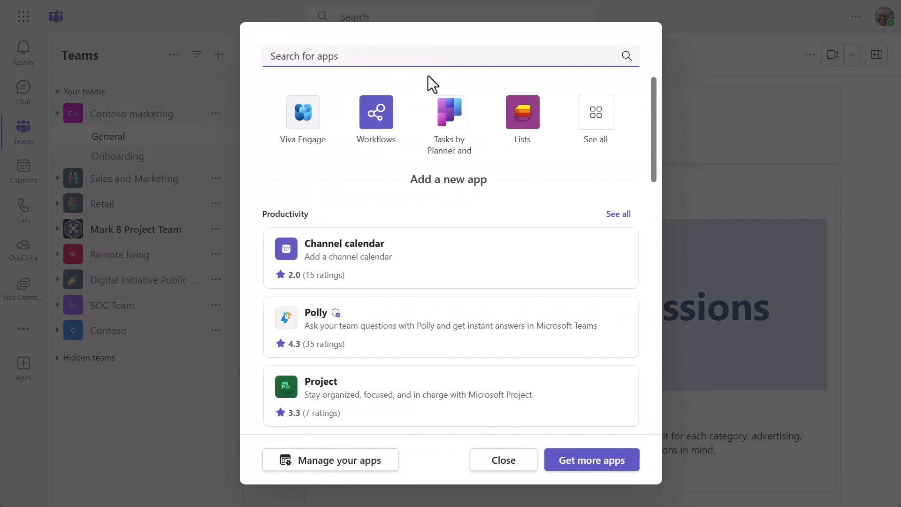
left_click(304, 125)
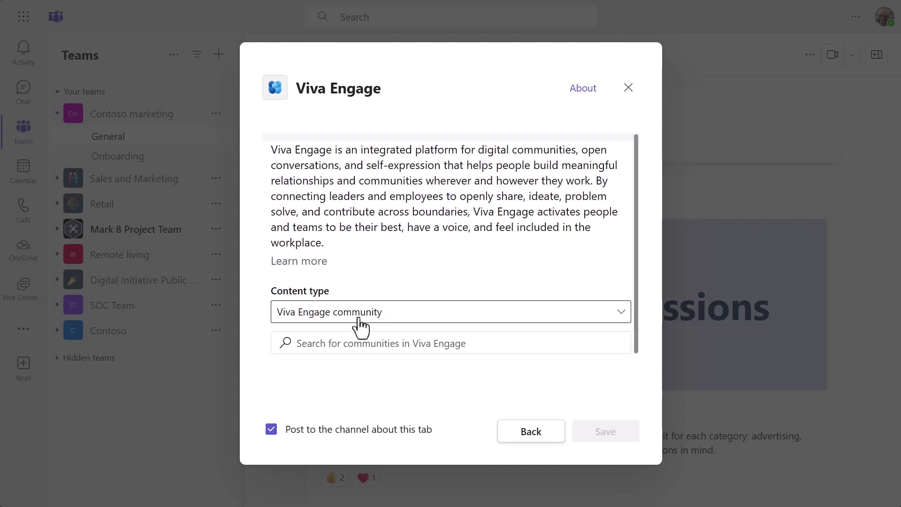
Set the tab's content type to Viva Engage topic, choose M365 Resources, and save
left_click(458, 319)
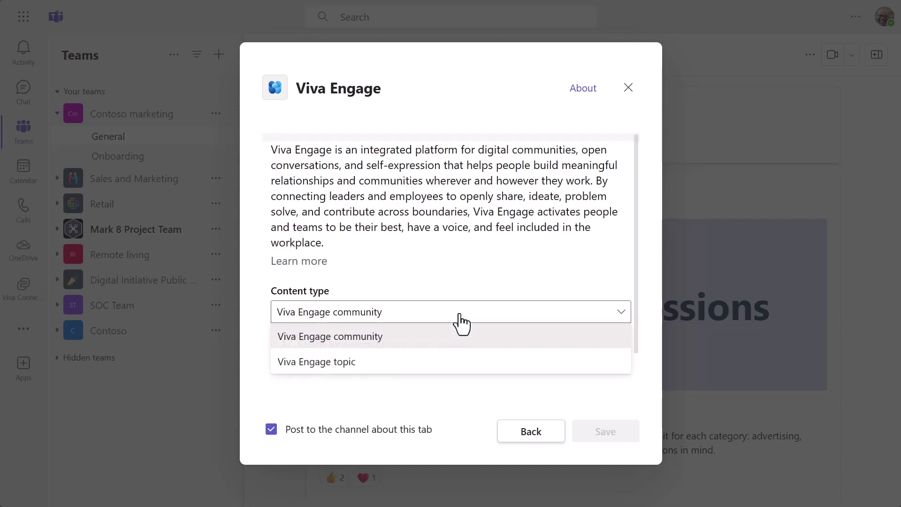
left_click(410, 362)
left_click(432, 344)
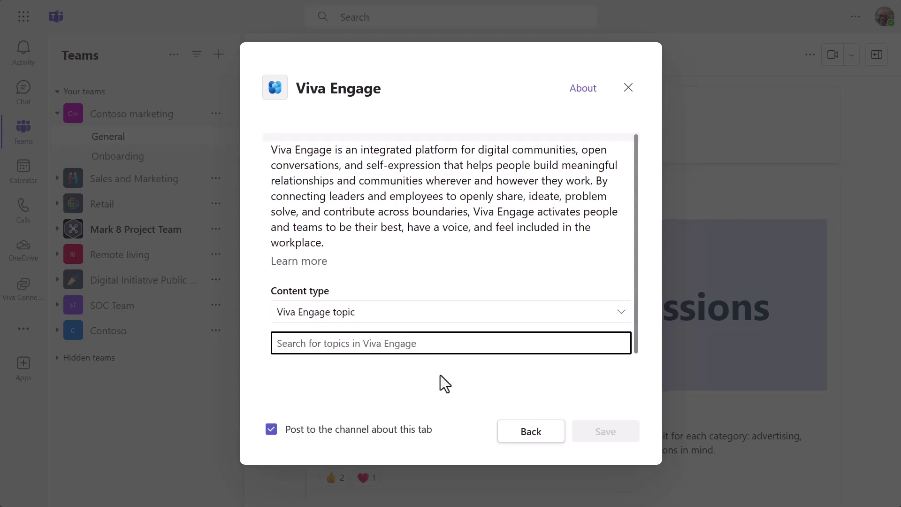
type("m365")
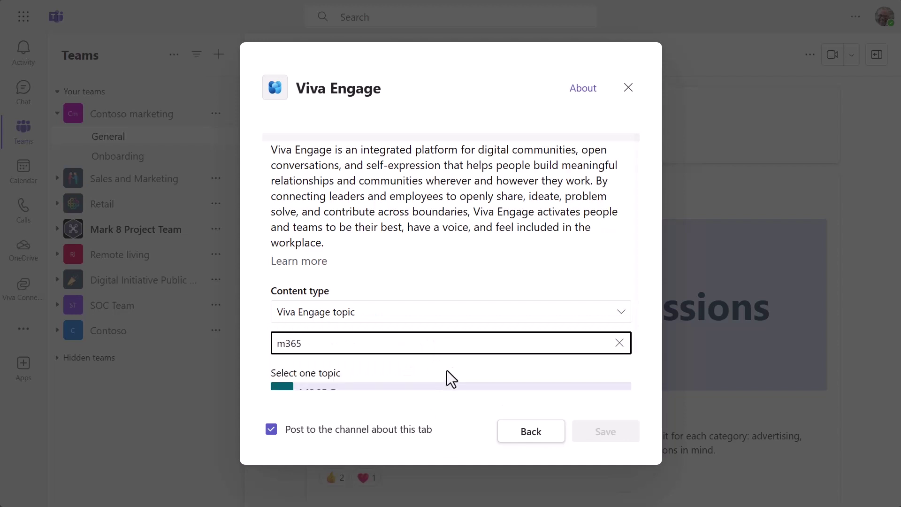
left_click(331, 363)
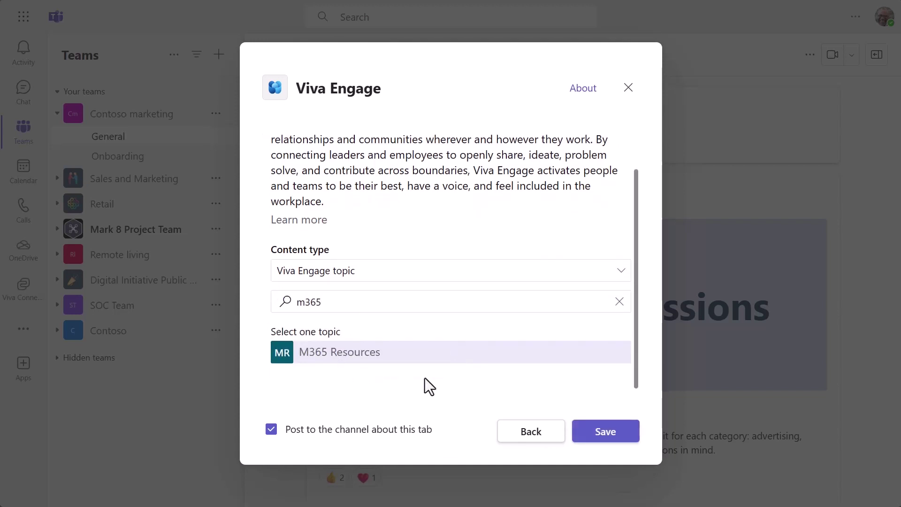
left_click(611, 433)
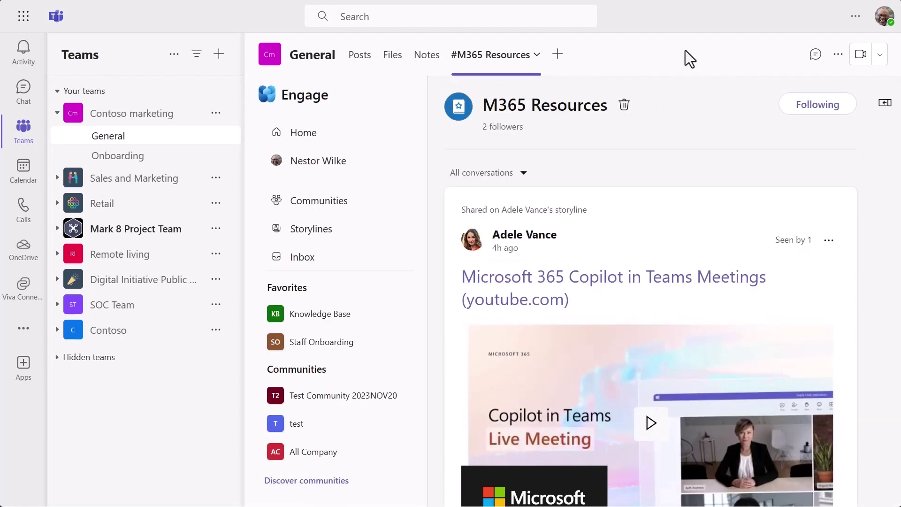
Expand the M365 Resources tab to full width and open its conversation pane
left_click(522, 59)
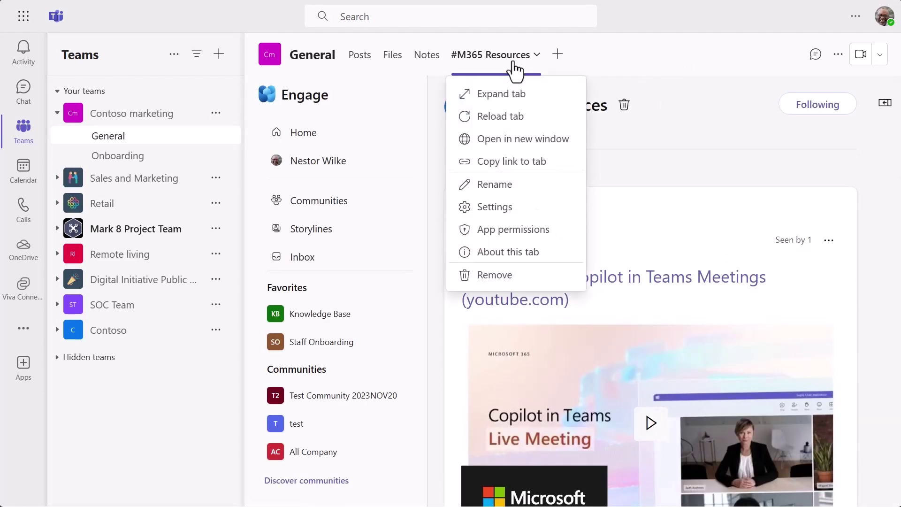
left_click(530, 104)
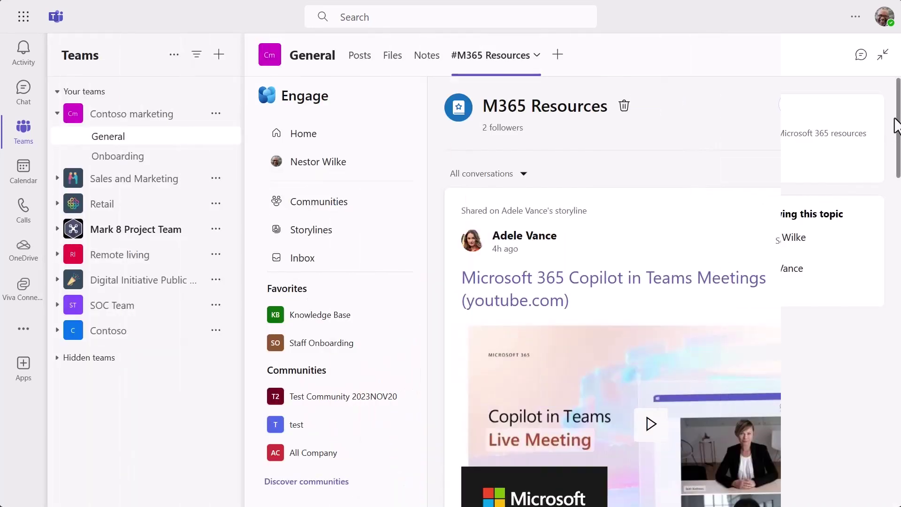
left_click(816, 56)
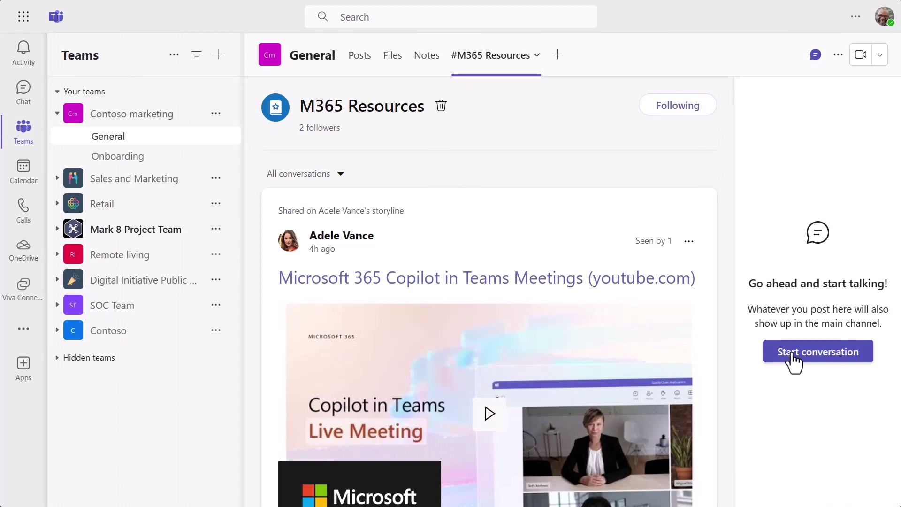
left_click(793, 359)
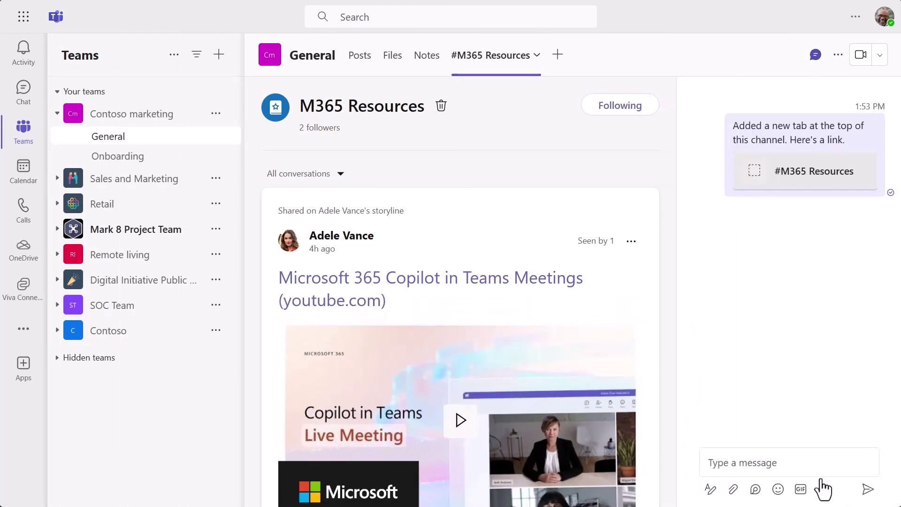
type("Check out the ")
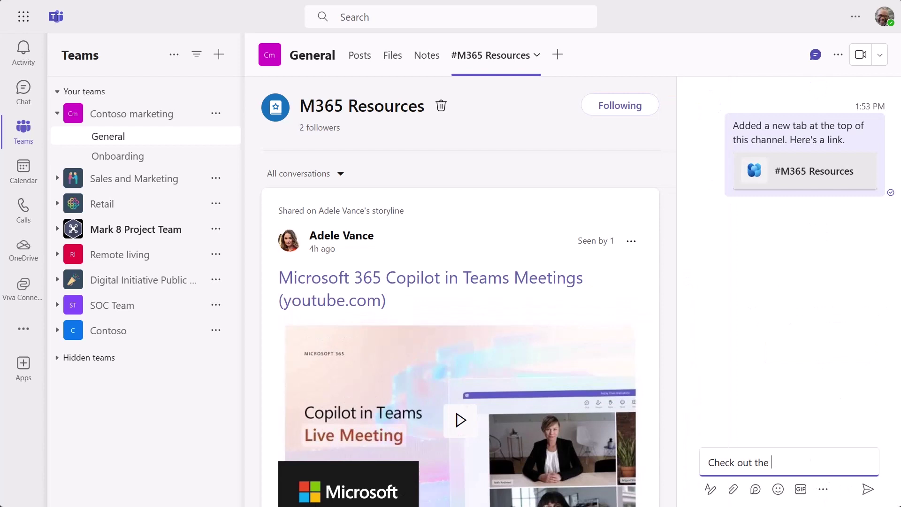
type("new Copilot videos @Gen")
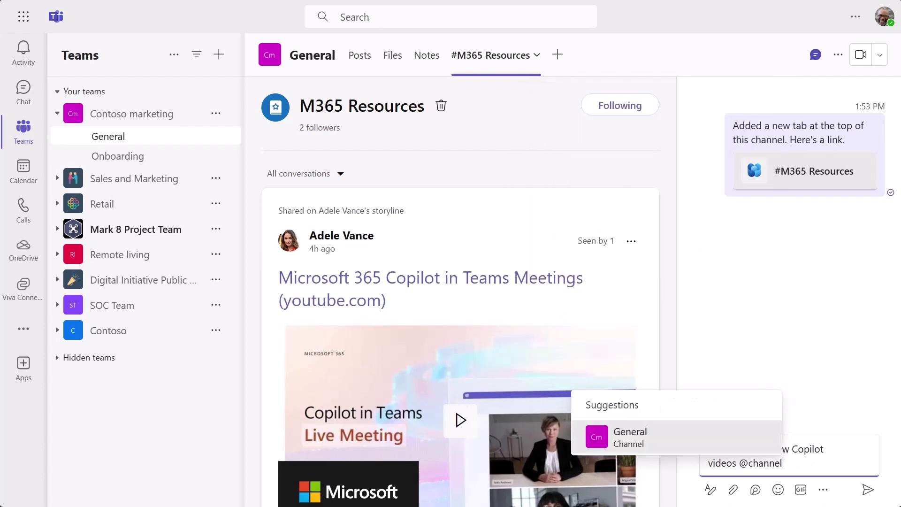
key("Return")
key("Return")
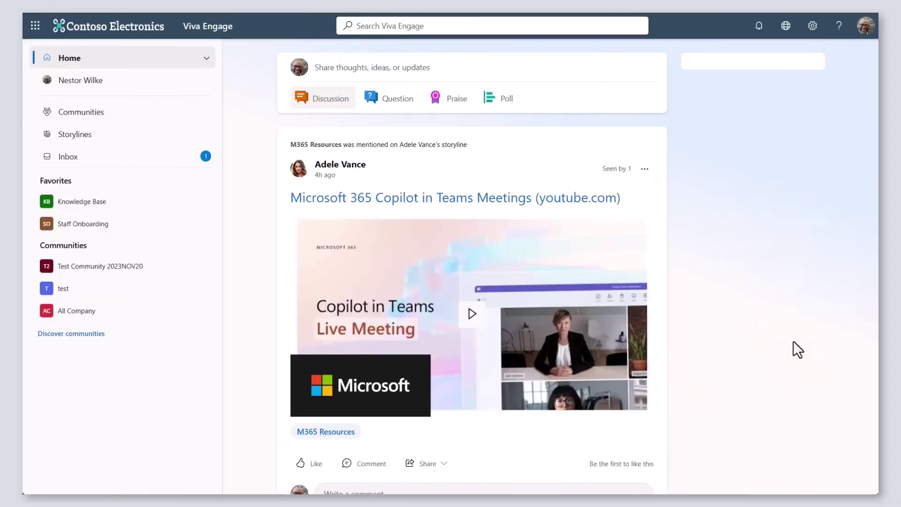